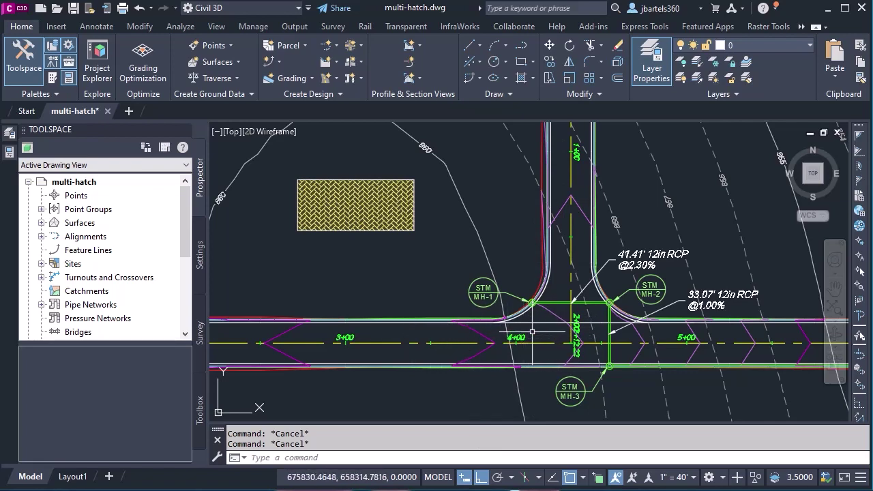
Zoom in on the yellow herringbone hatch rectangle until it fills the drawing area
{"action": "scroll", "coordinate": [341, 225], "scroll_direction": "up", "scroll_amount": 2}
{"action": "scroll", "coordinate": [341, 225], "scroll_direction": "up", "scroll_amount": 1}
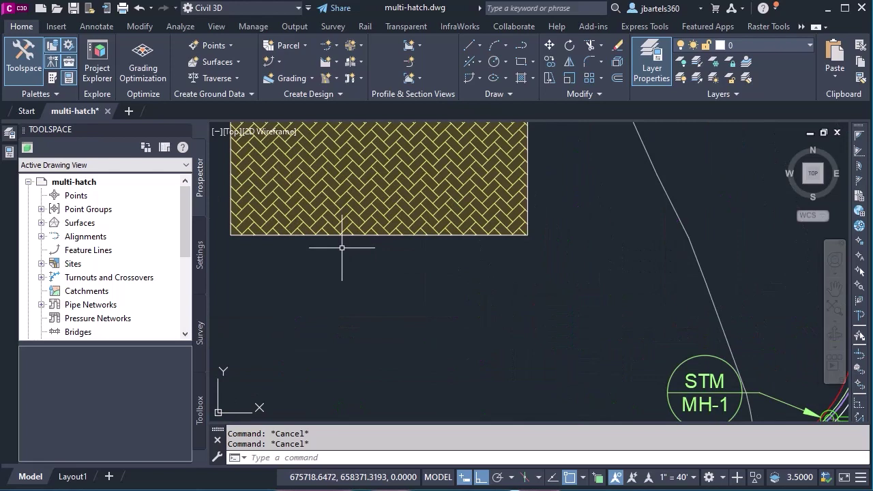
{"action": "scroll", "coordinate": [415, 323], "scroll_direction": "down", "scroll_amount": 1}
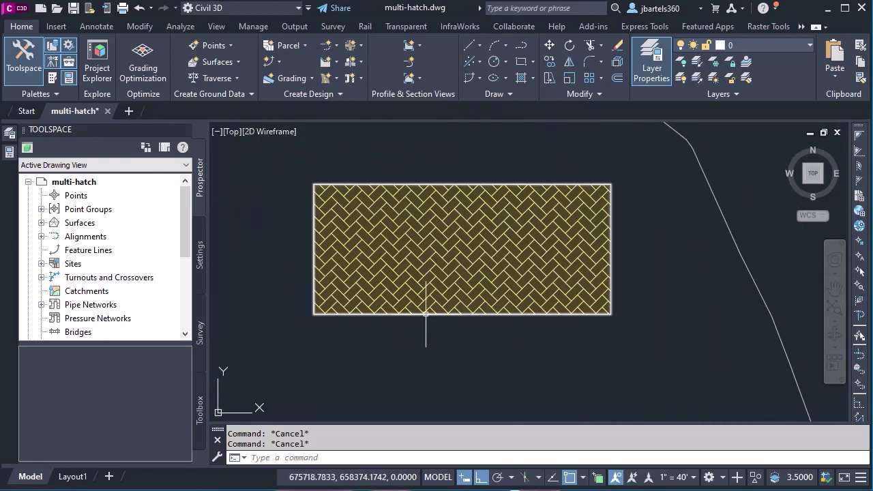
{"action": "left_click", "coordinate": [431, 264]}
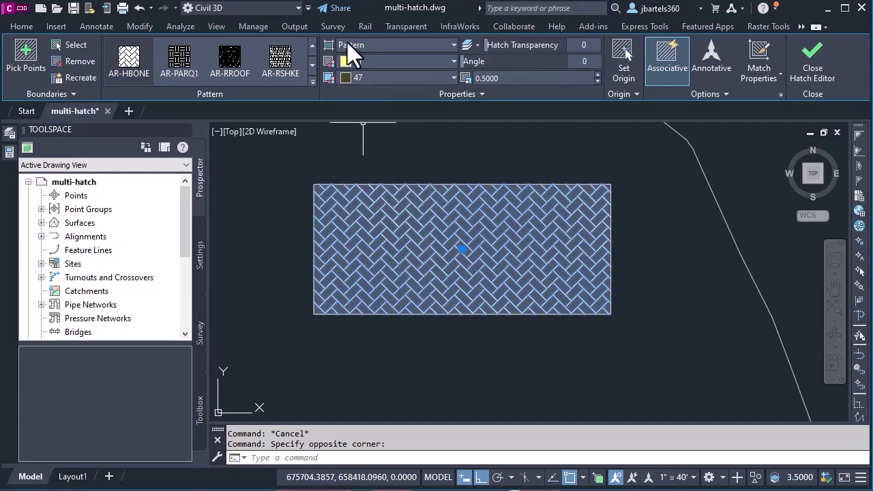
{"action": "left_click", "coordinate": [135, 78]}
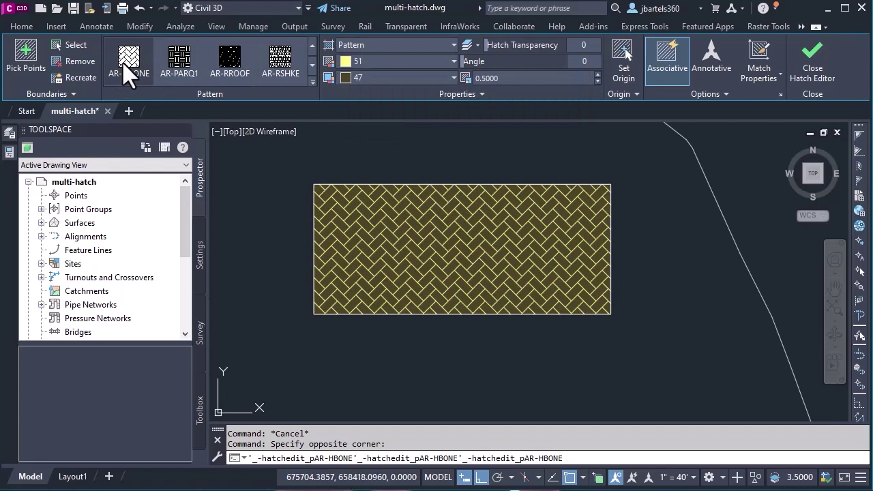
{"action": "left_click", "coordinate": [282, 59]}
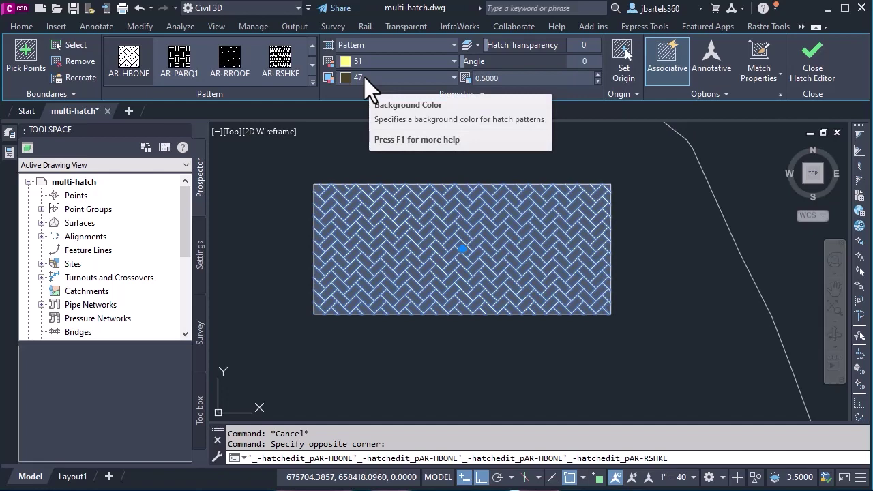
{"action": "key", "text": "Escape"}
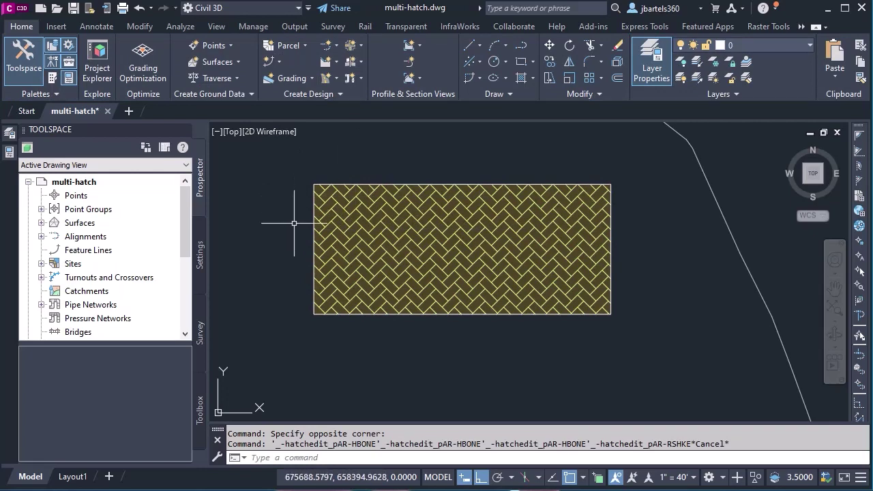
Zoom out and pan down to the corridor road near stations 6+00 to 8+00
{"action": "scroll", "coordinate": [287, 247], "scroll_direction": "down", "scroll_amount": 4}
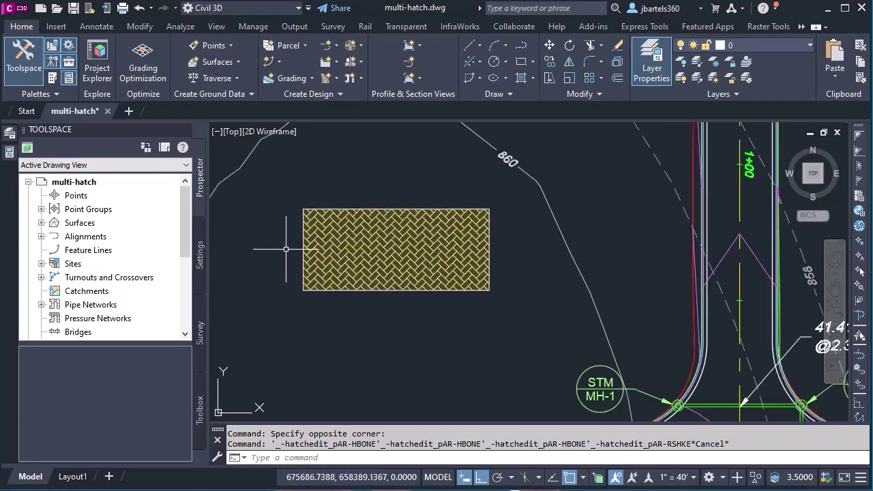
{"action": "mouse_move", "coordinate": [341, 310]}
{"action": "middle_mouse_down"}
{"action": "mouse_move", "coordinate": [355, 258]}
{"action": "mouse_move", "coordinate": [390, 254]}
{"action": "middle_mouse_up"}
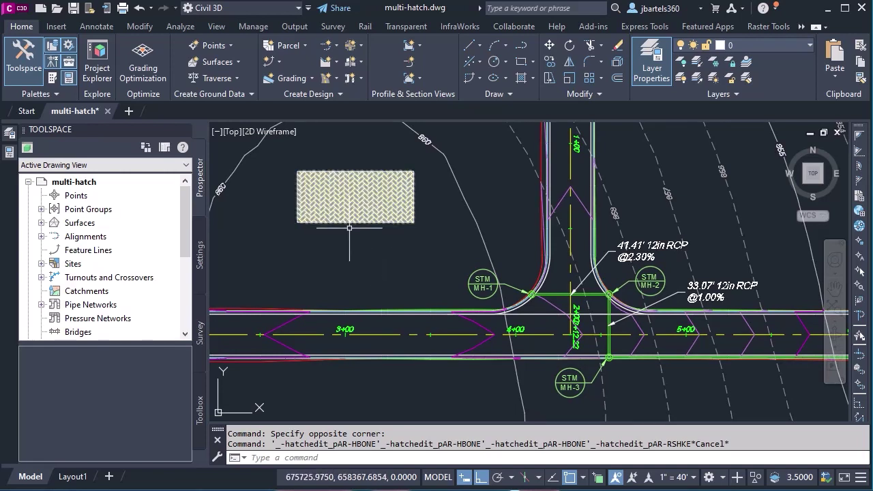
Select the FULL SECTION assembly and open the Imperial Lanes subassembly tool palette beside it
{"action": "middle_click_drag", "start_coordinate": [770, 253], "coordinate": [293, 259]}
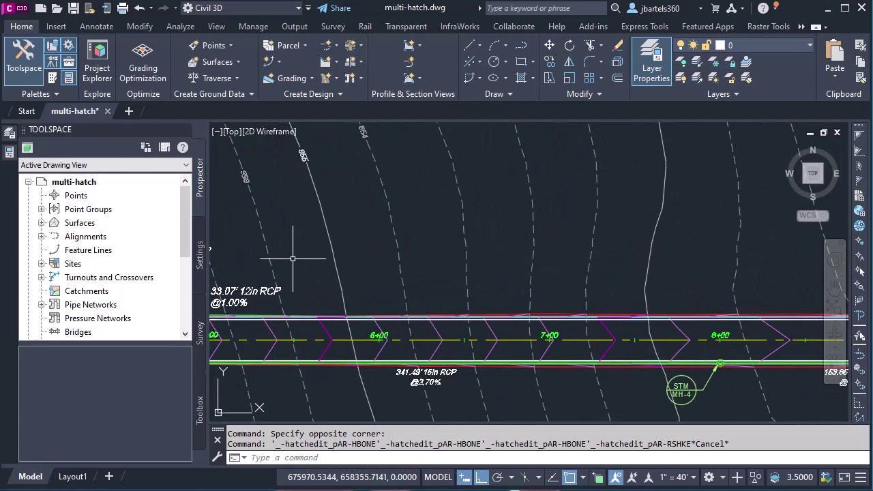
{"action": "middle_click_drag", "start_coordinate": [698, 245], "coordinate": [249, 280]}
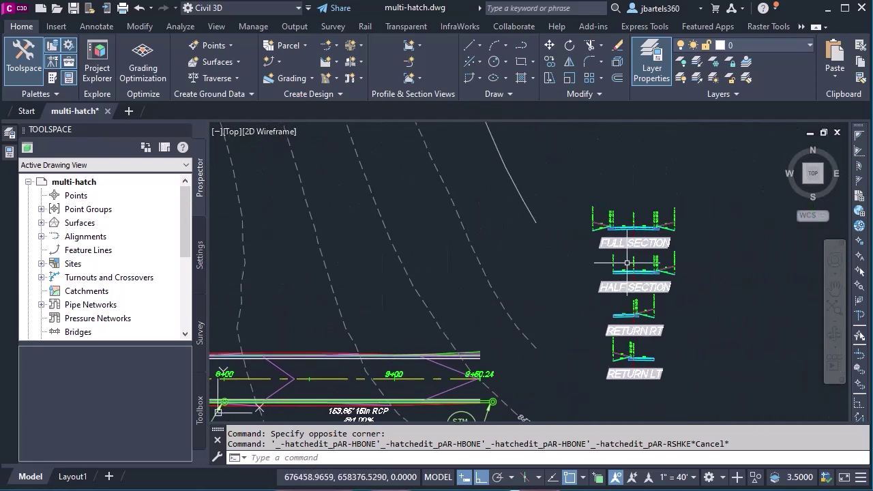
{"action": "scroll", "coordinate": [652, 243], "scroll_direction": "up", "scroll_amount": 8}
{"action": "middle_click_drag", "start_coordinate": [598, 191], "coordinate": [558, 320]}
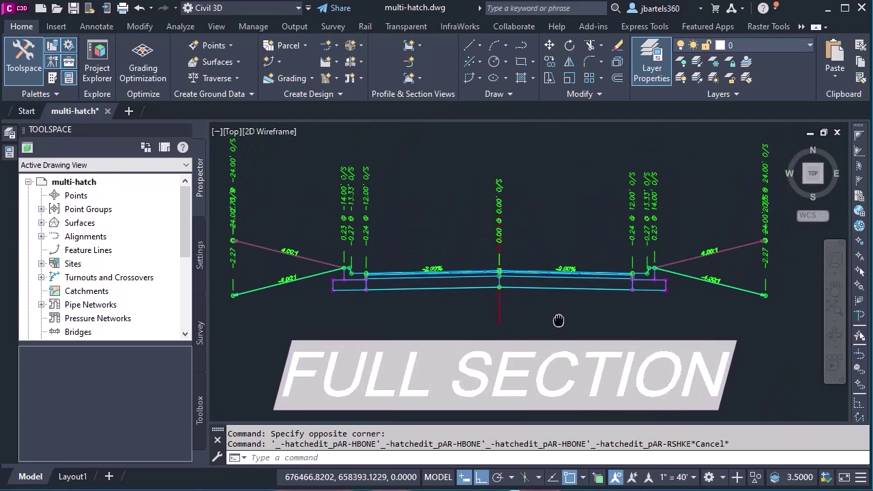
{"action": "left_click", "coordinate": [500, 301]}
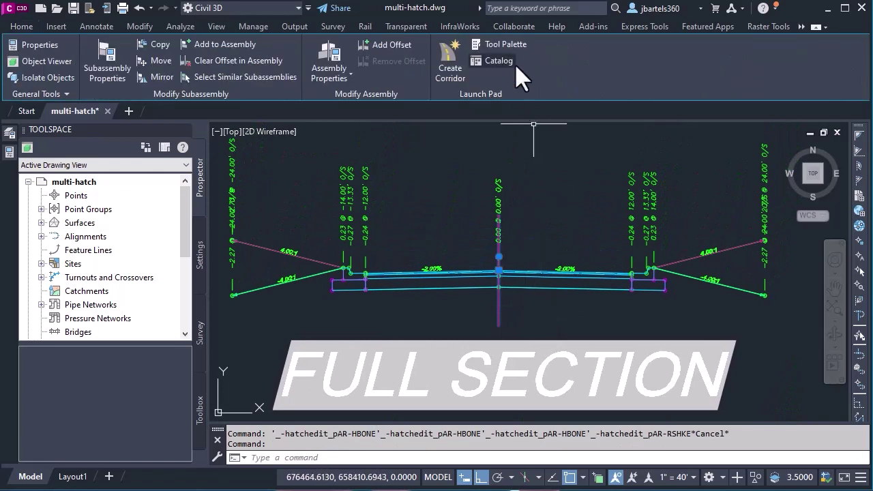
{"action": "left_click", "coordinate": [503, 44]}
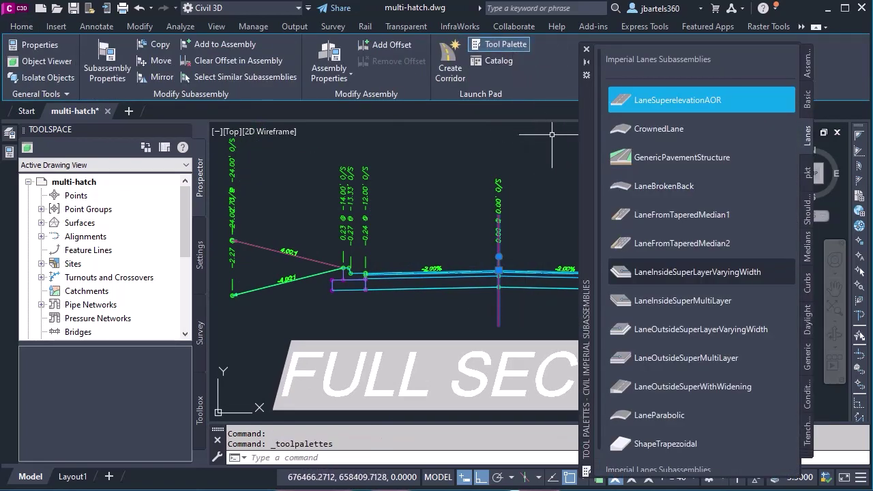
{"action": "right_click", "coordinate": [652, 98]}
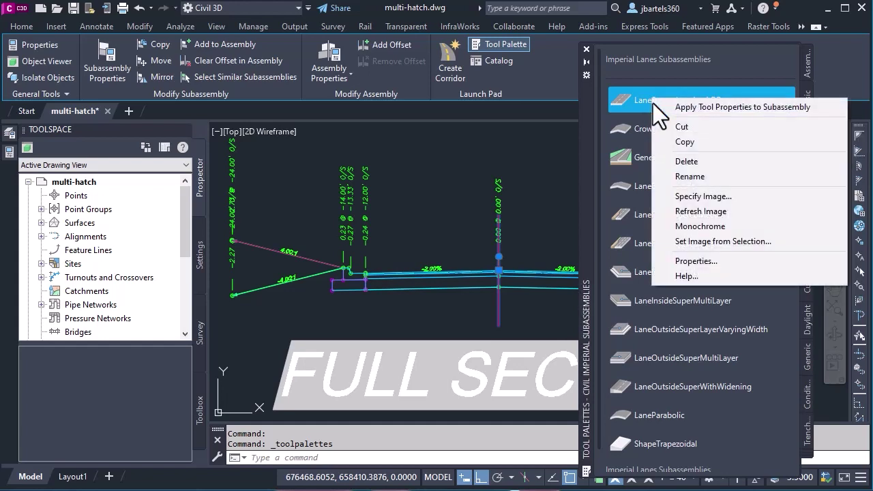
{"action": "left_click", "coordinate": [682, 276]}
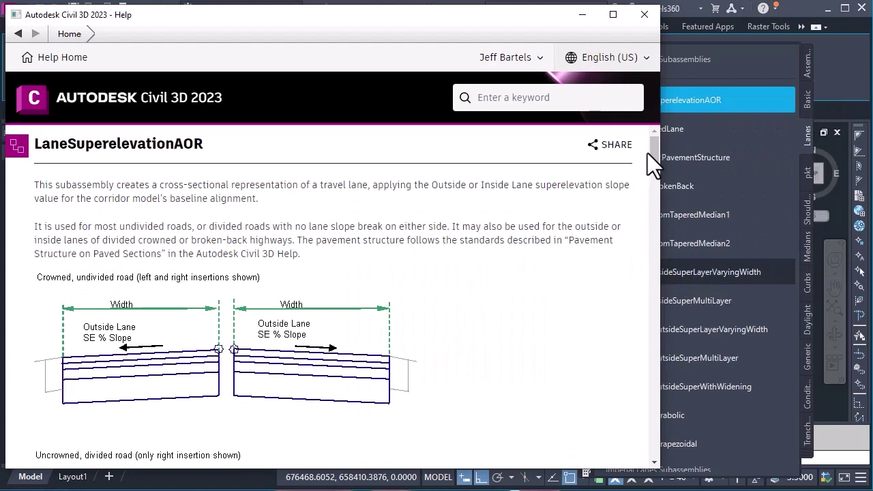
{"action": "left_click_drag", "start_coordinate": [654, 149], "coordinate": [660, 436]}
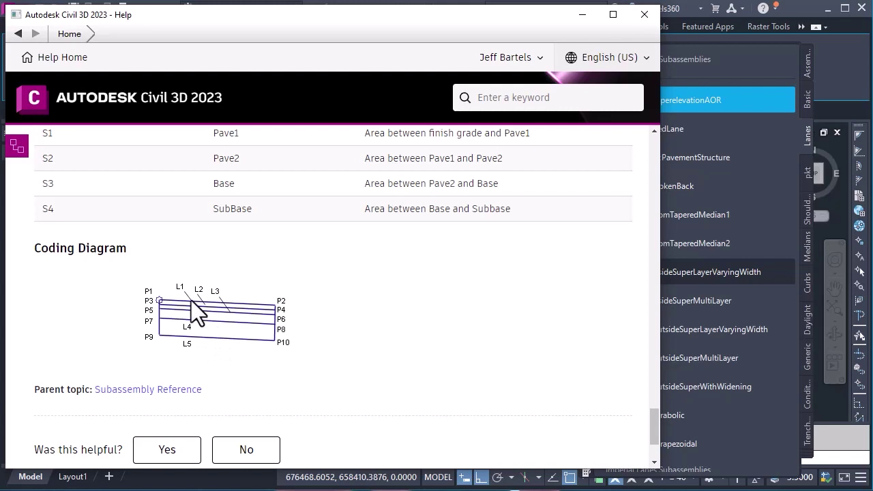
{"action": "scroll", "coordinate": [239, 275], "scroll_direction": "up", "scroll_amount": 3}
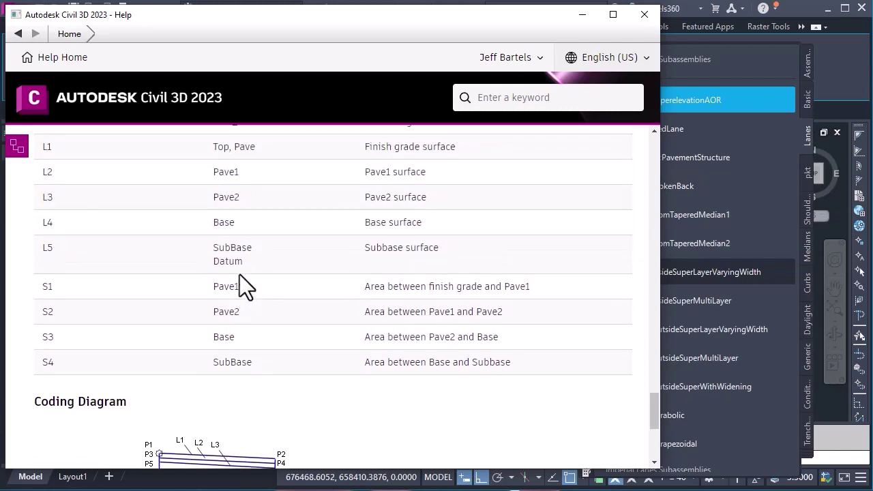
{"action": "scroll", "coordinate": [239, 274], "scroll_direction": "up", "scroll_amount": 1}
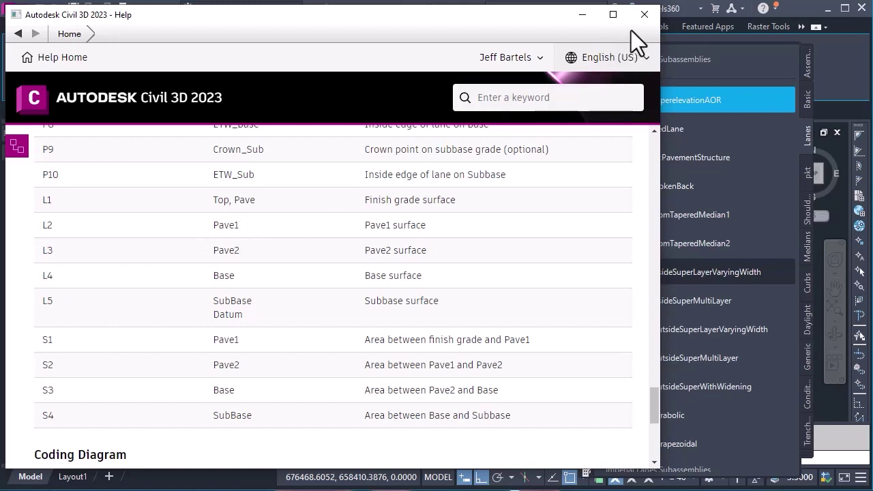
{"action": "left_click", "coordinate": [644, 14]}
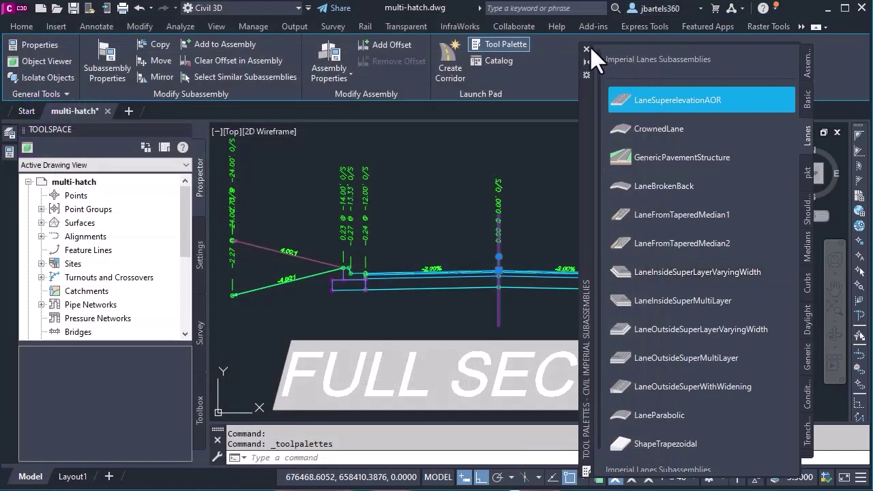
Close the tool palette and return the view to the intersection by STM MH-1 and MH-2
{"action": "left_click", "coordinate": [586, 49]}
{"action": "scroll", "coordinate": [450, 255], "scroll_direction": "up", "scroll_amount": 8}
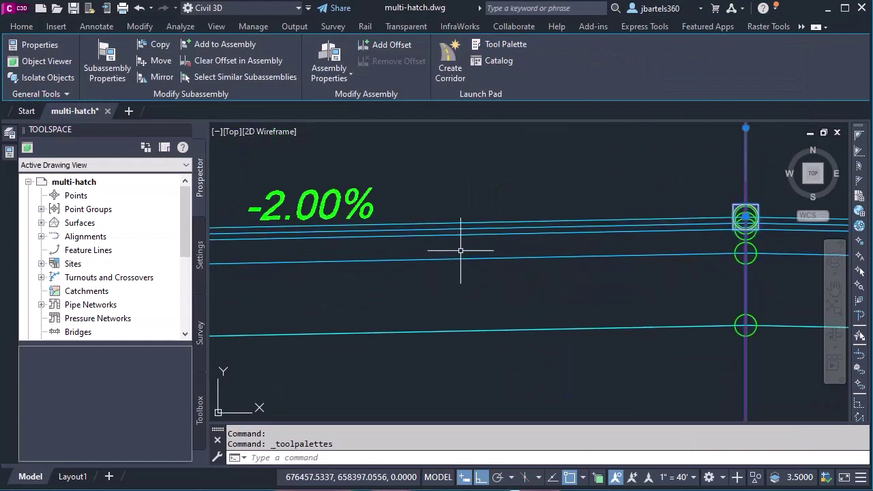
{"action": "scroll", "coordinate": [462, 248], "scroll_direction": "up", "scroll_amount": 1}
{"action": "middle_click_drag", "start_coordinate": [480, 247], "coordinate": [410, 278]}
{"action": "scroll", "coordinate": [411, 277], "scroll_direction": "up", "scroll_amount": 2}
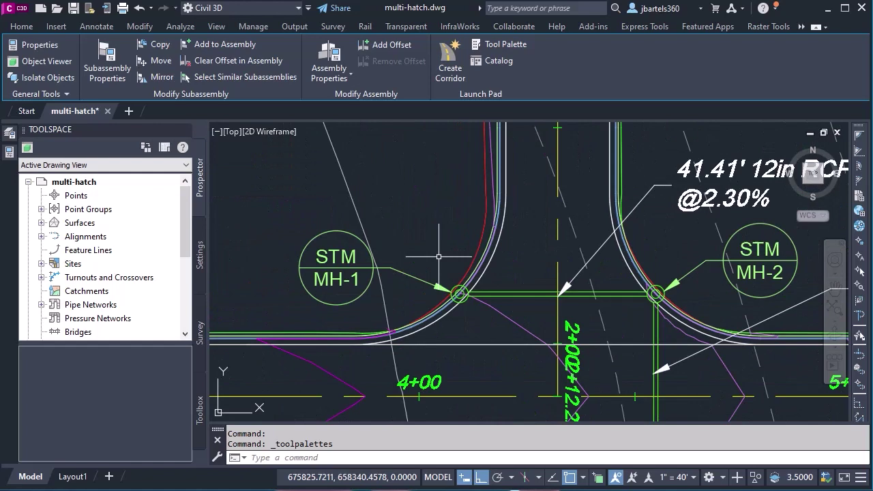
{"action": "middle_click_drag", "start_coordinate": [439, 258], "coordinate": [446, 230]}
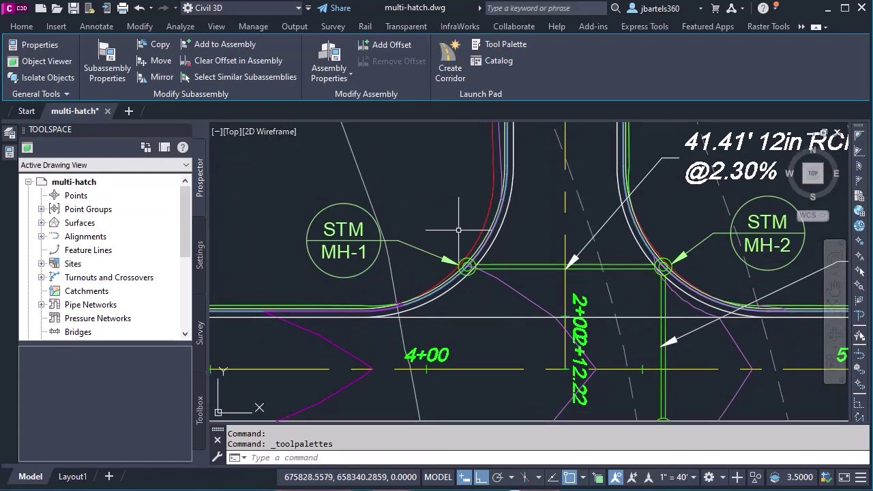
Open the Roadway Network corridor's properties at its Codes tab, using the ADSK-CORRIDOR code set style
{"action": "left_click", "coordinate": [480, 235]}
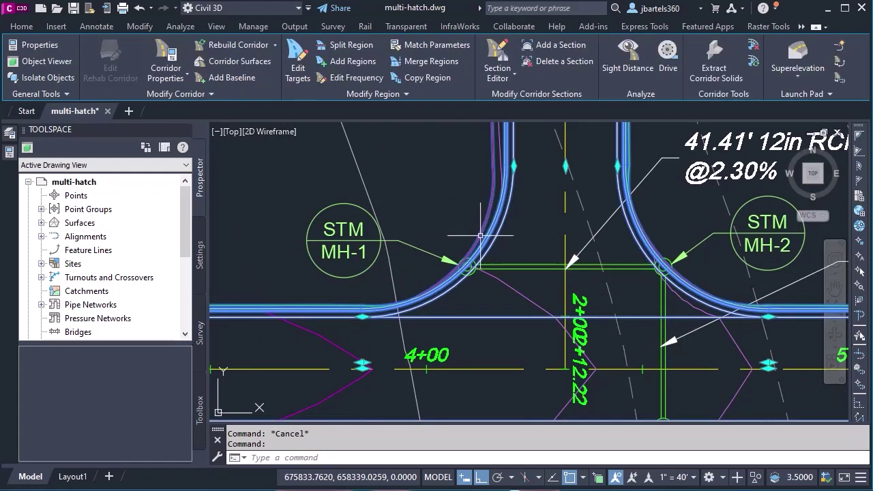
{"action": "left_click", "coordinate": [166, 62]}
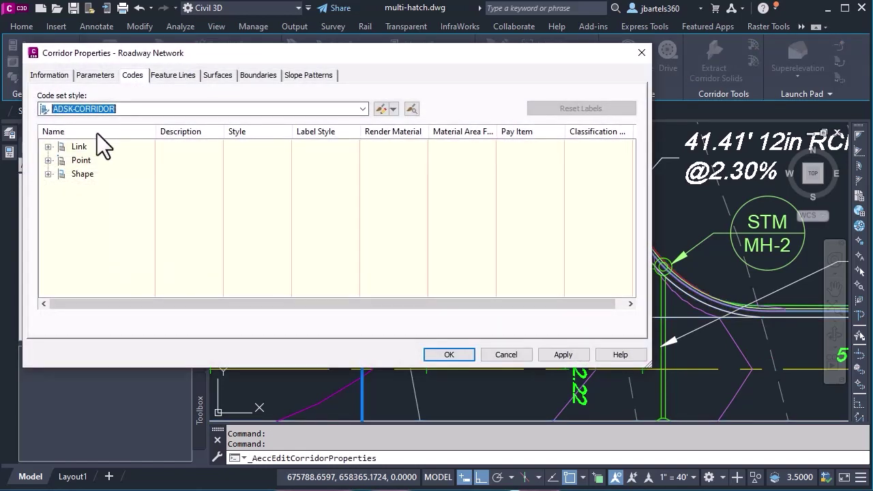
{"action": "left_click", "coordinate": [47, 147]}
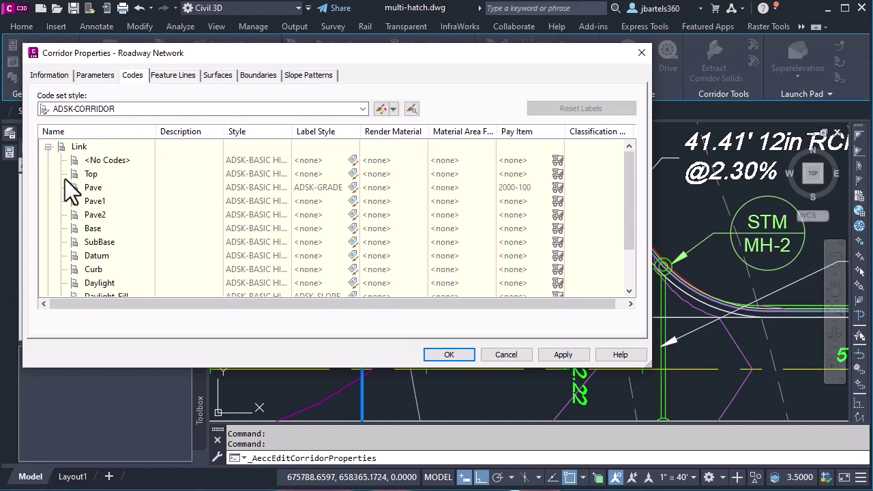
{"action": "left_click", "coordinate": [48, 147]}
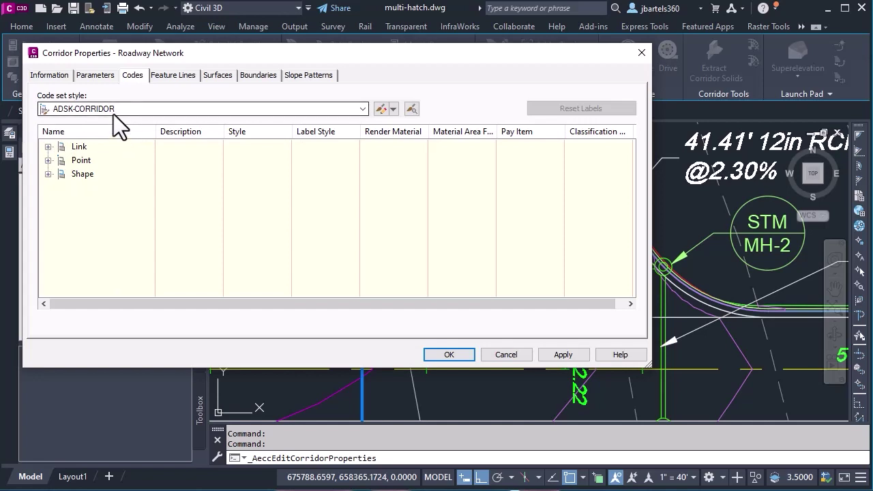
Edit the ADSK-CORRIDOR code set style, listing its Link codes and widening the Material Area Fill column
{"action": "left_click", "coordinate": [381, 109]}
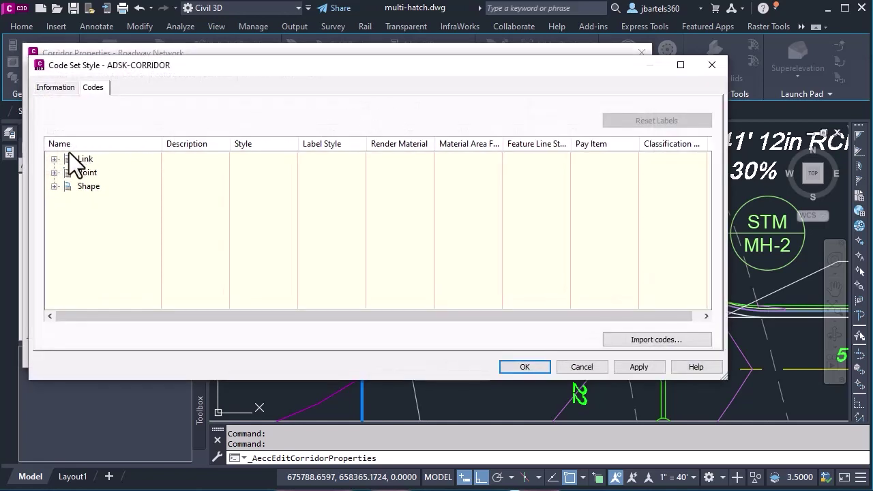
{"action": "left_click", "coordinate": [53, 159]}
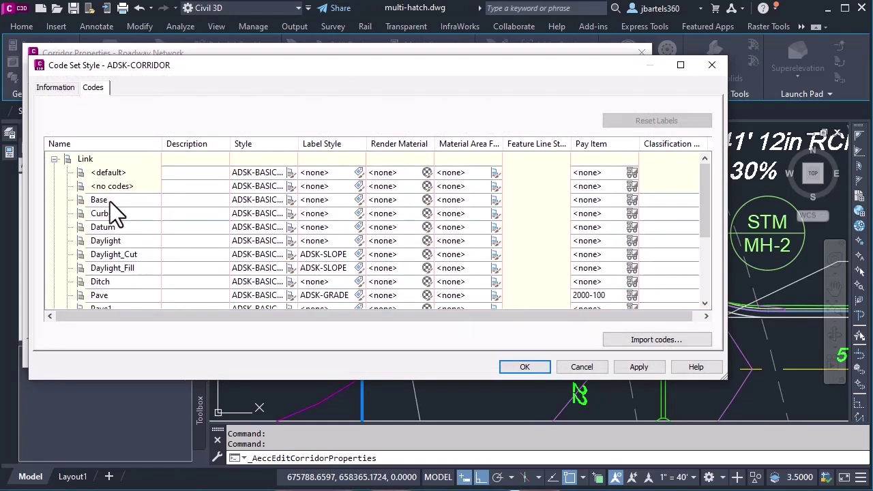
{"action": "scroll", "coordinate": [116, 206], "scroll_direction": "down", "scroll_amount": 1}
{"action": "scroll", "coordinate": [117, 203], "scroll_direction": "down", "scroll_amount": 1}
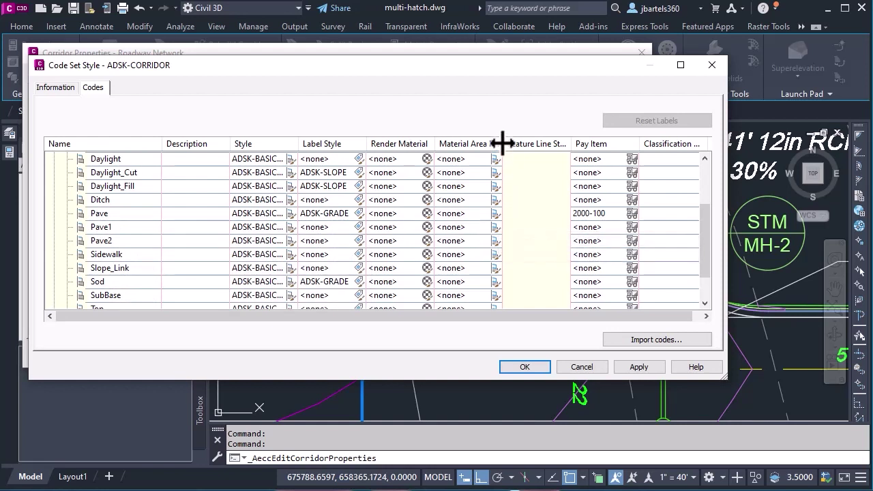
{"action": "left_click_drag", "start_coordinate": [503, 144], "coordinate": [539, 144]}
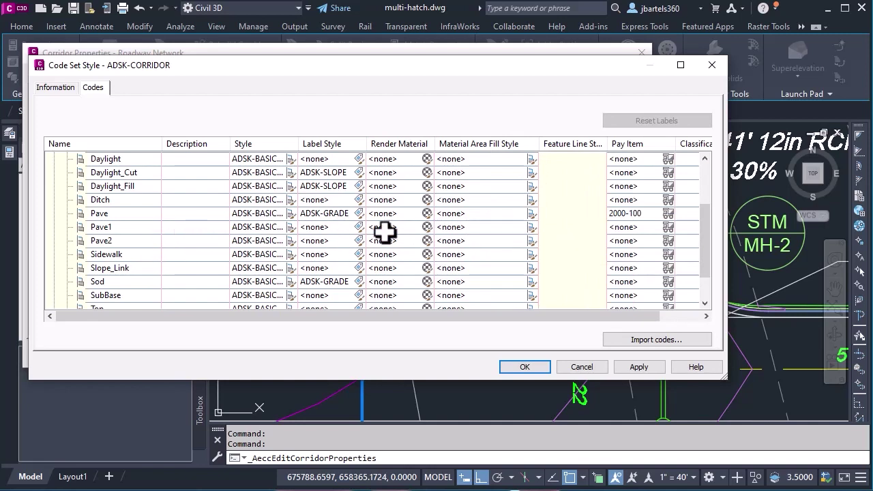
Assign the ADSK-PAVE shape style, a solid colour 47 fill, as Pave1's material area fill
{"action": "left_click", "coordinate": [531, 227]}
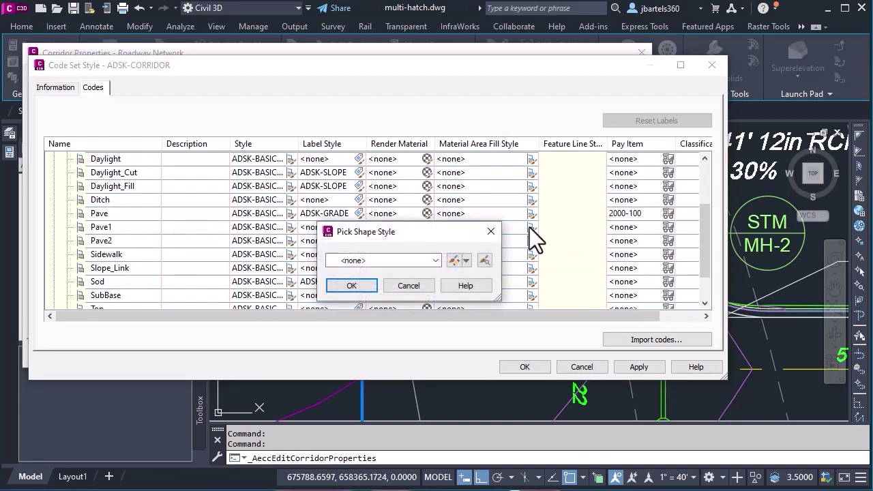
{"action": "left_click", "coordinate": [436, 261]}
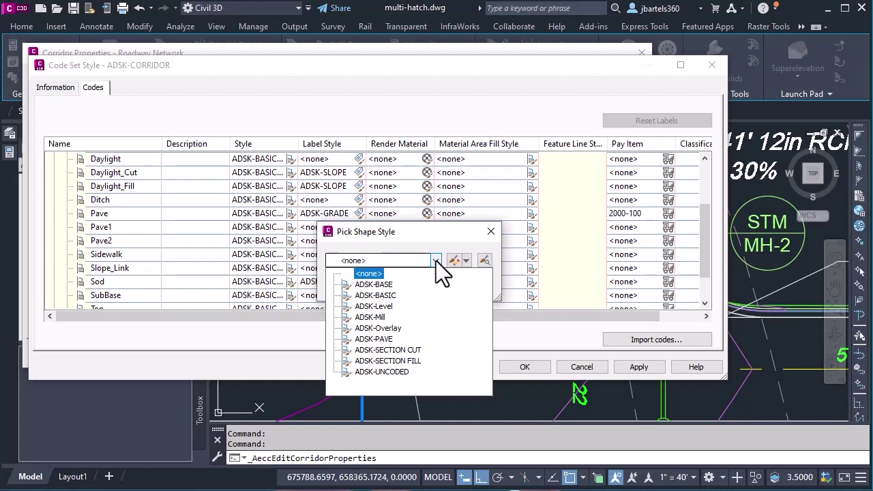
{"action": "left_click", "coordinate": [383, 339]}
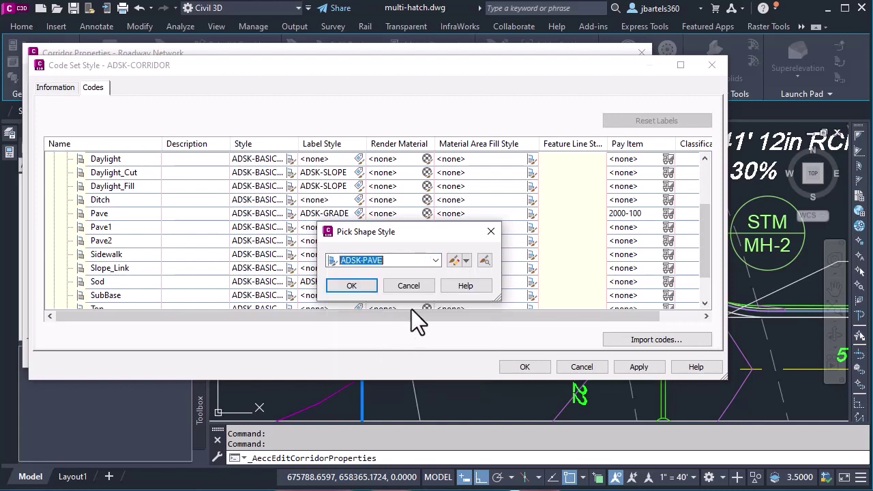
{"action": "left_click", "coordinate": [453, 260]}
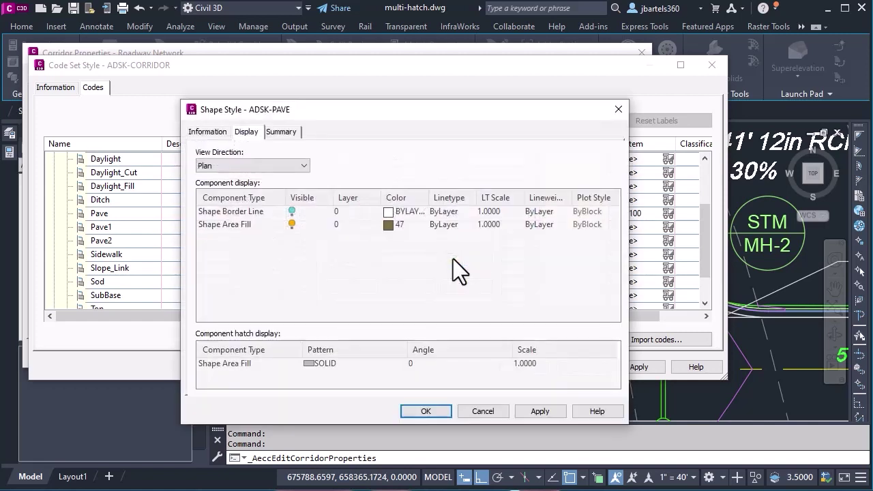
{"action": "left_click", "coordinate": [214, 132]}
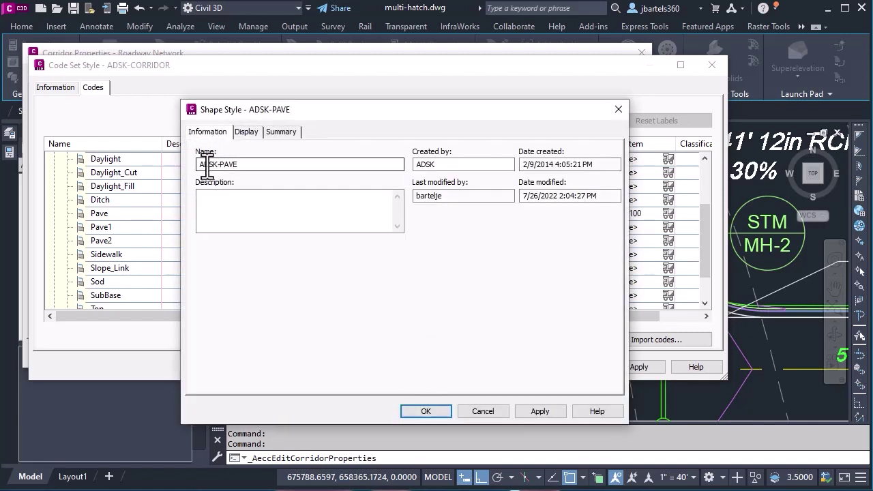
{"action": "left_click", "coordinate": [246, 133]}
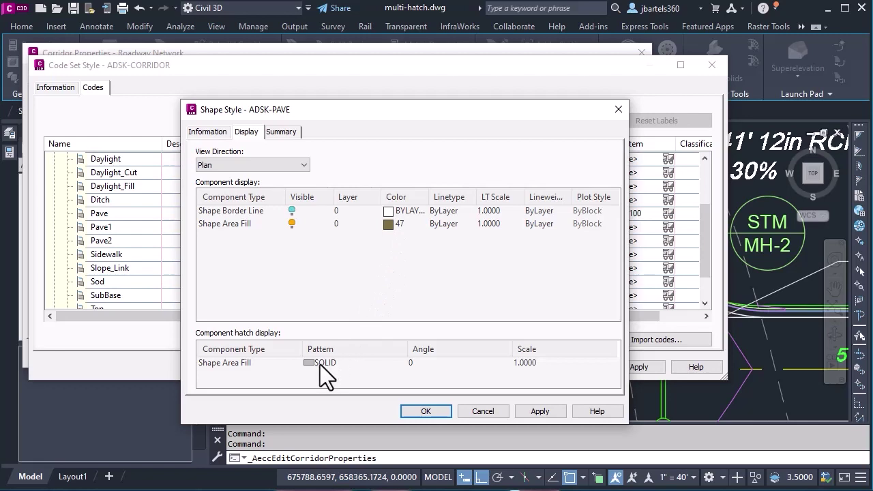
{"action": "left_click", "coordinate": [425, 411]}
{"action": "left_click", "coordinate": [368, 286]}
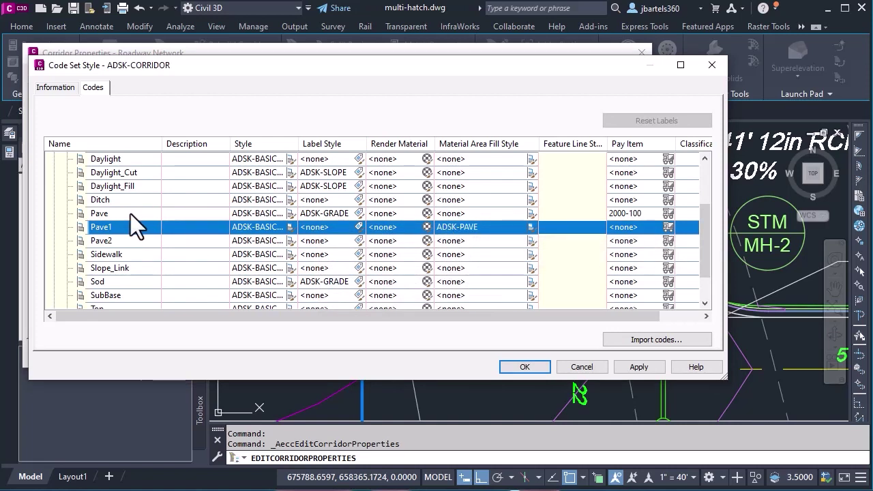
Create a new shape style for the Pave code's area fill, named ADSK-BrickPave
{"action": "left_click", "coordinate": [531, 217]}
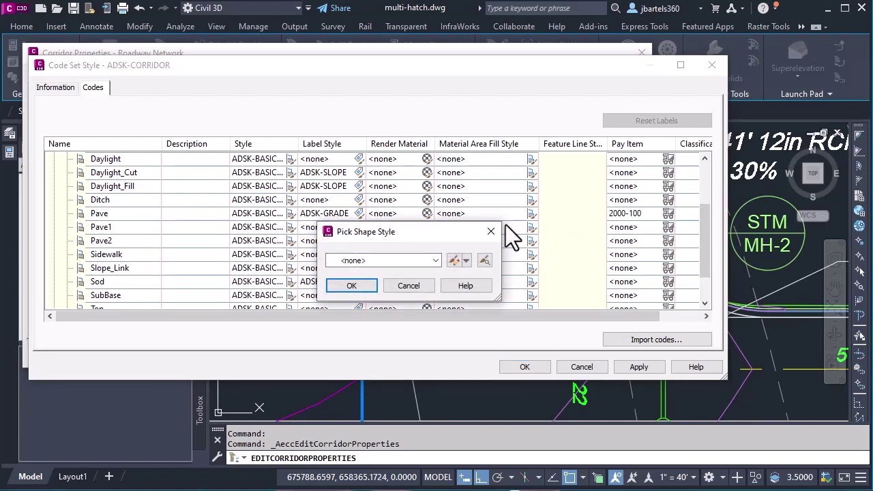
{"action": "left_click", "coordinate": [466, 257]}
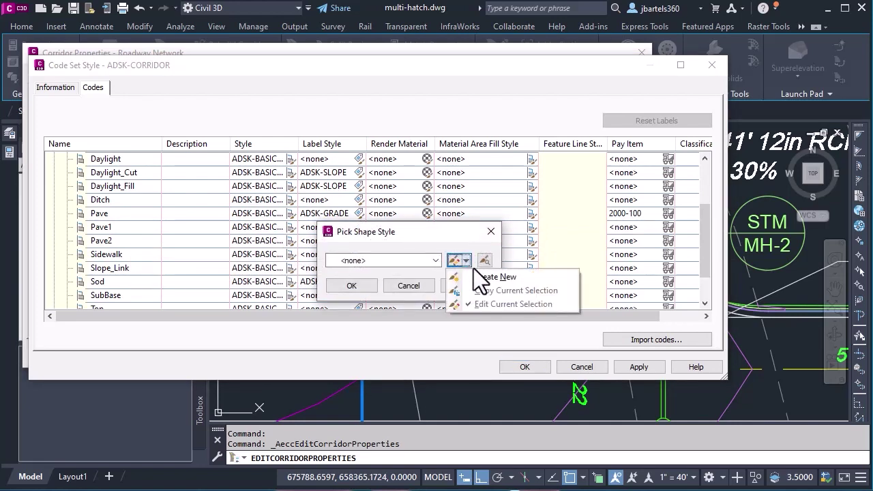
{"action": "left_click", "coordinate": [481, 277]}
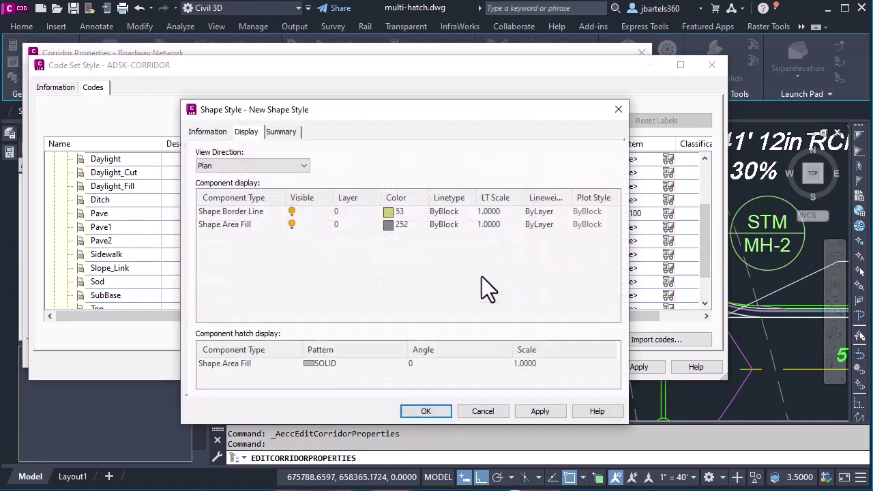
{"action": "left_click", "coordinate": [220, 132]}
{"action": "left_click_drag", "start_coordinate": [255, 164], "coordinate": [207, 162]}
{"action": "type", "text": "A"}
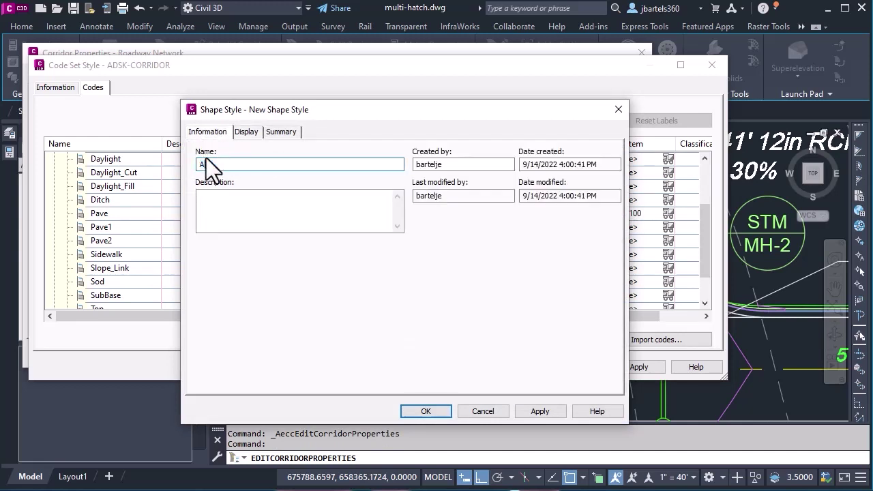
{"action": "type", "text": "sp-BrickP"}
{"action": "type", "text": "ave"}
Hide the ADSK-BrickPave shape border line and set its area fill colour to 51
{"action": "left_click", "coordinate": [246, 132]}
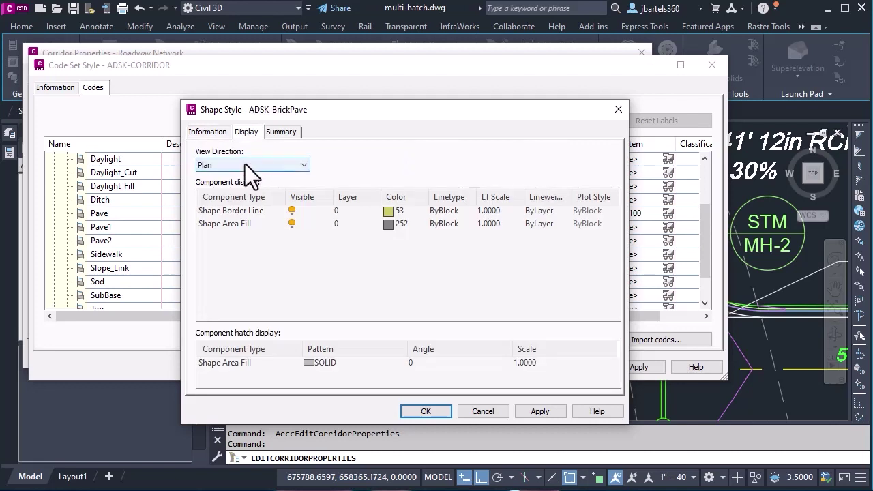
{"action": "left_click", "coordinate": [291, 211]}
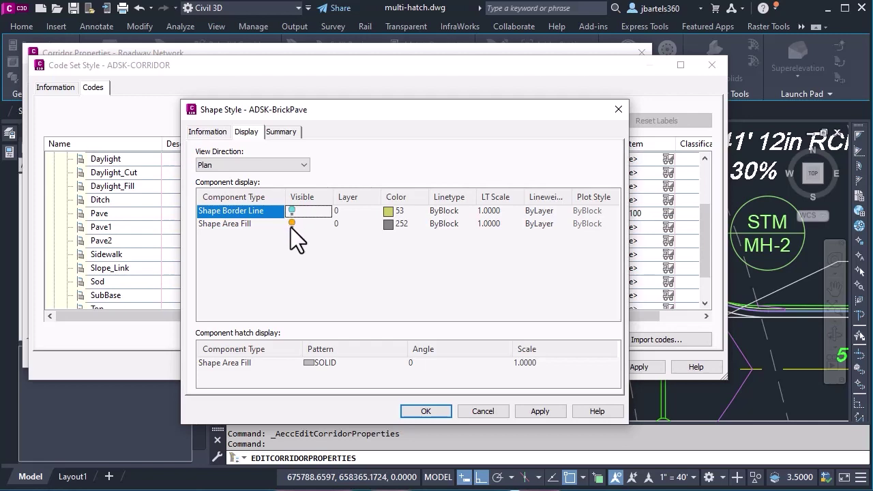
{"action": "left_click", "coordinate": [389, 226]}
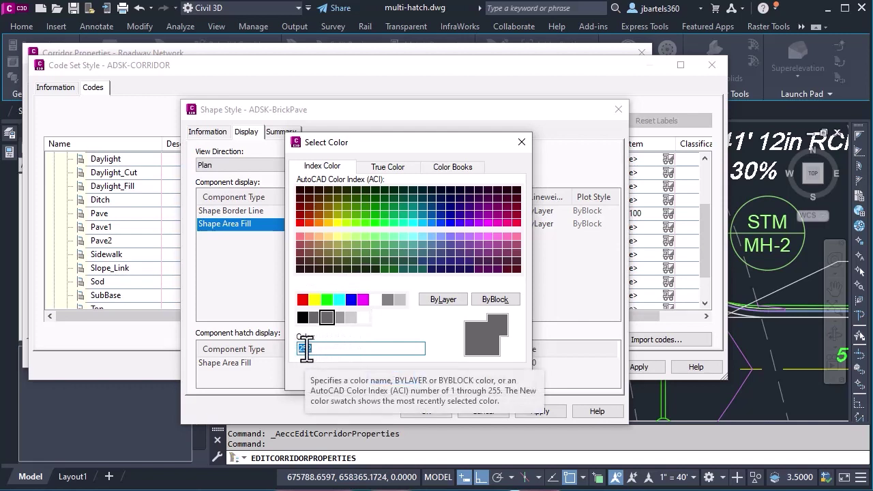
{"action": "type", "text": "51"}
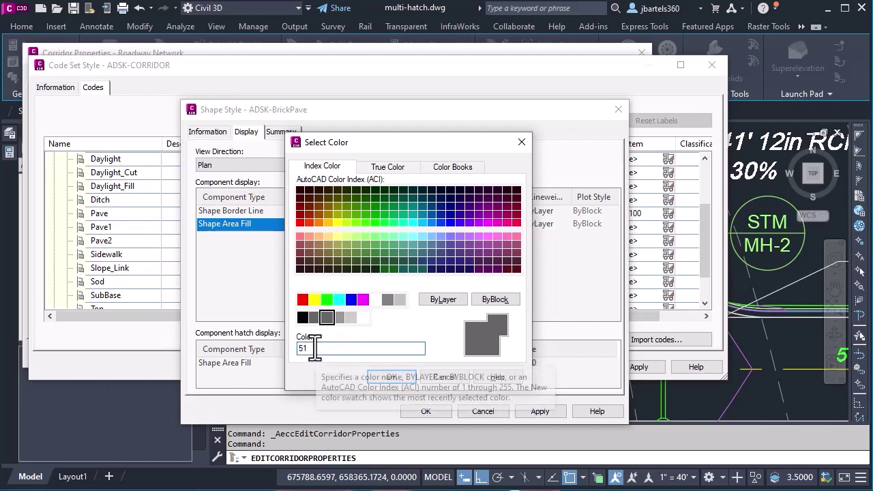
{"action": "left_click", "coordinate": [388, 377]}
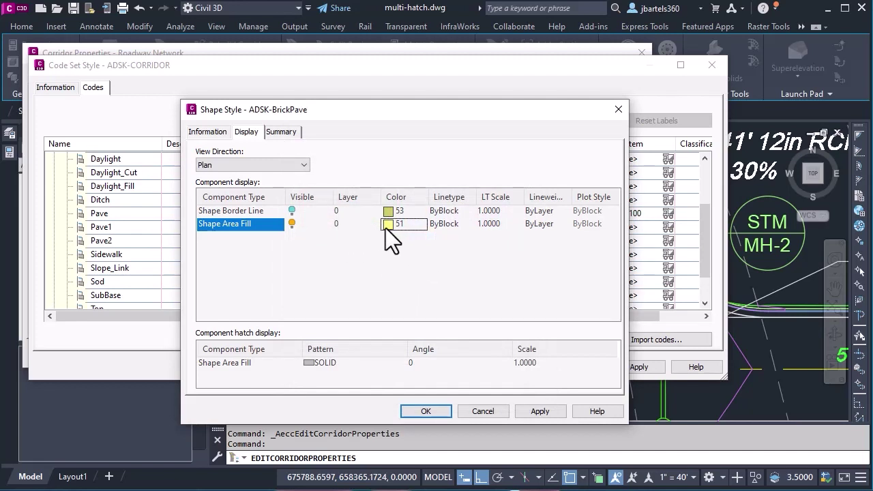
Give the ADSK-BrickPave fill the predefined AR-HBONE pattern at scale 0.5 and save the style
{"action": "left_click", "coordinate": [325, 363]}
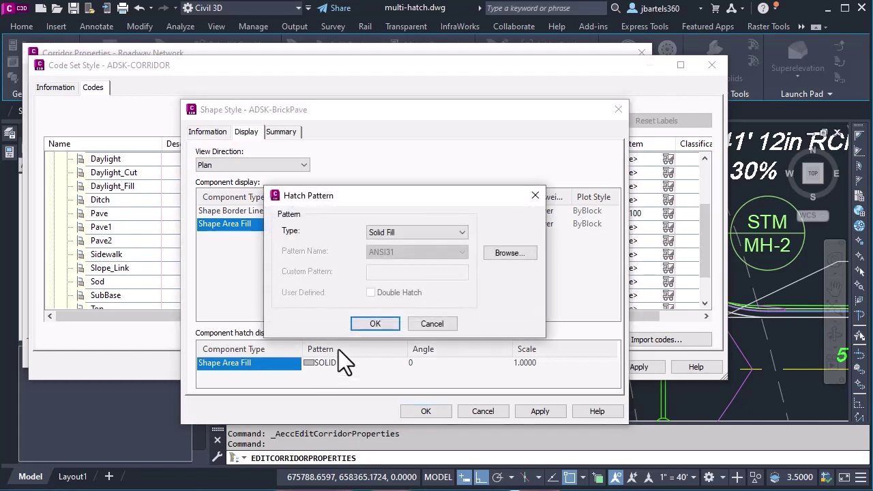
{"action": "left_click", "coordinate": [418, 233]}
{"action": "left_click", "coordinate": [406, 243]}
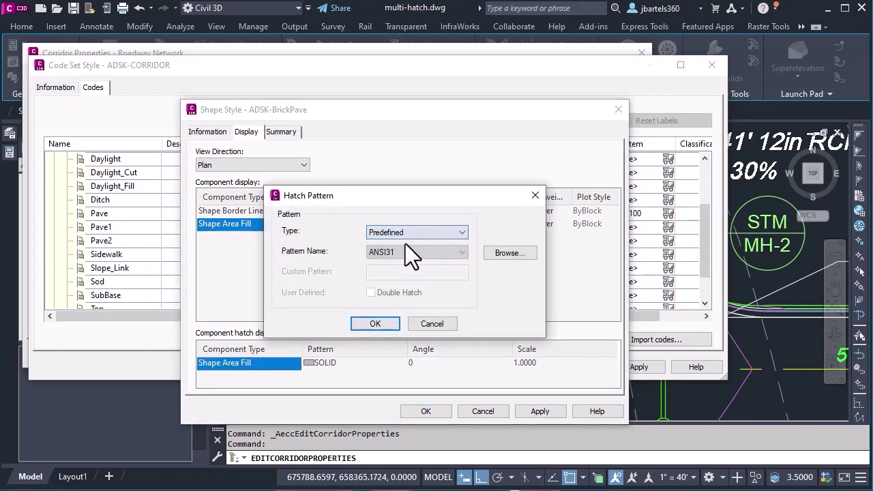
{"action": "left_click", "coordinate": [461, 251]}
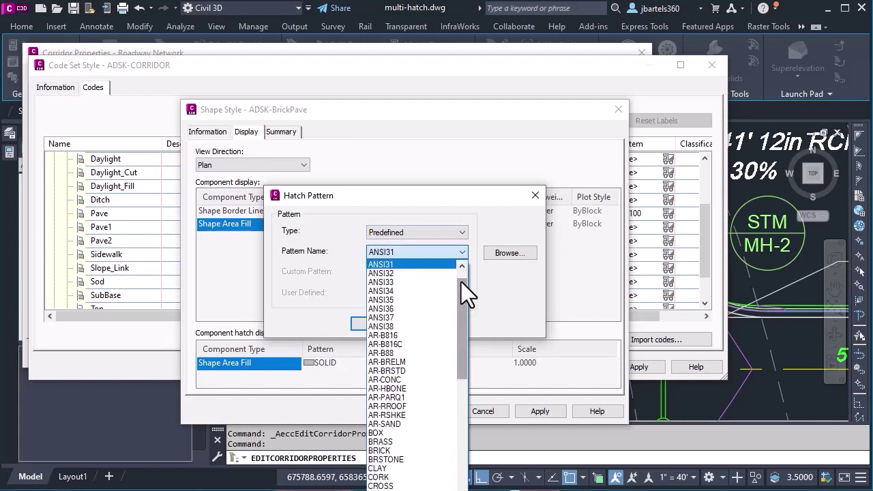
{"action": "left_click_drag", "start_coordinate": [462, 285], "coordinate": [463, 294]}
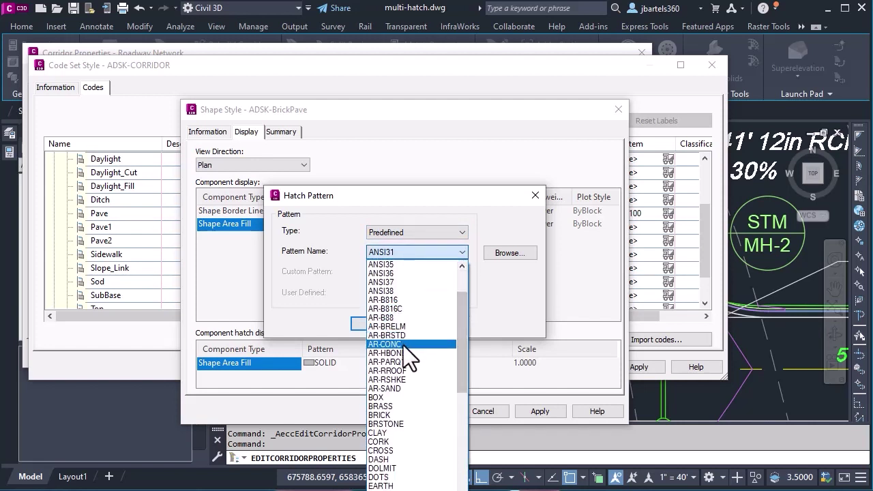
{"action": "left_click", "coordinate": [403, 352]}
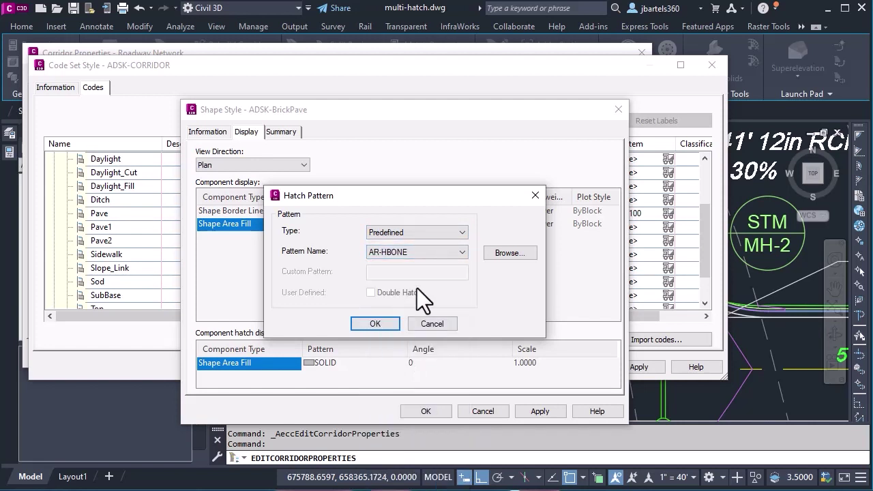
{"action": "left_click", "coordinate": [388, 322]}
{"action": "left_click", "coordinate": [539, 362]}
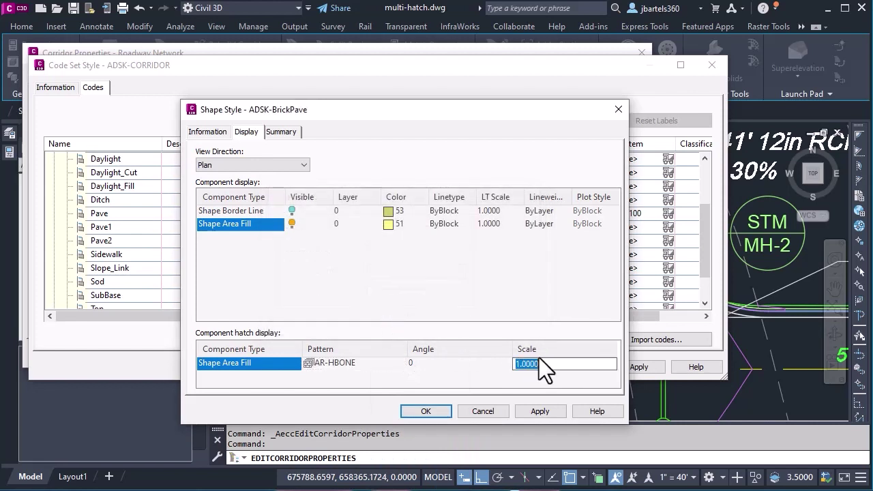
{"action": "type", "text": "."}
{"action": "left_click", "coordinate": [428, 411]}
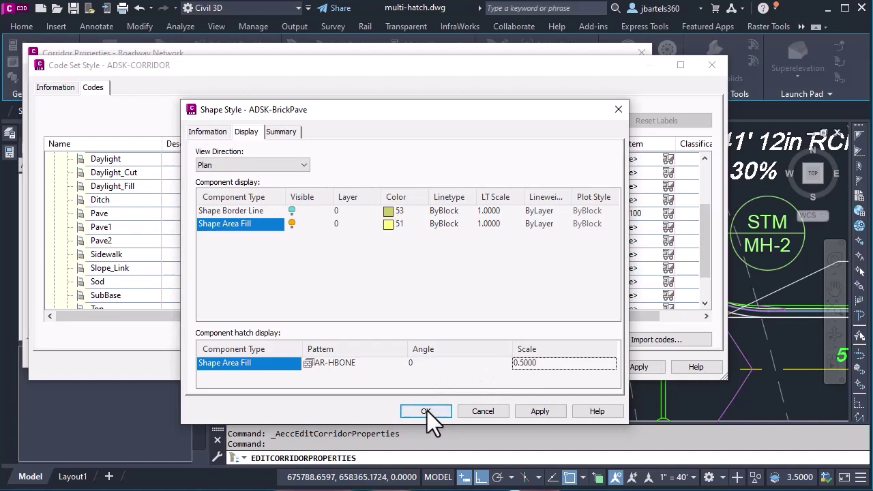
Apply ADSK-BrickPave to the Pave code, close the dialogs, and rebuild the corridor
{"action": "left_click", "coordinate": [352, 286]}
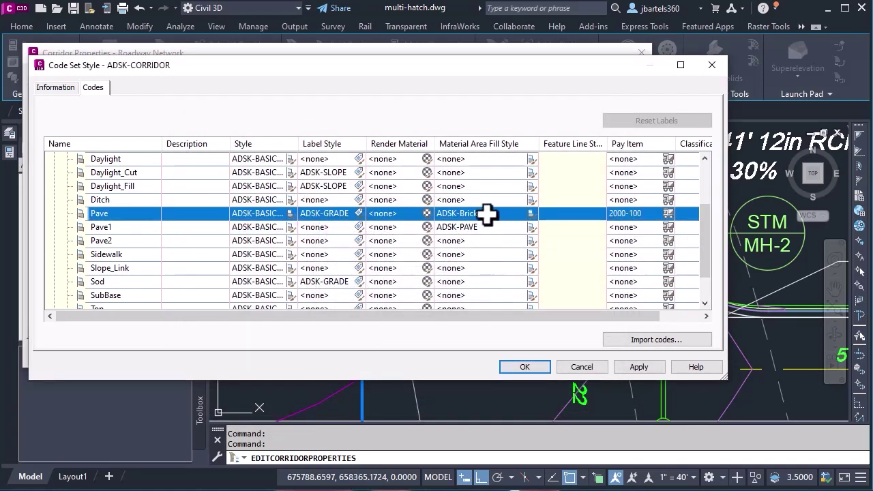
{"action": "left_click", "coordinate": [521, 369]}
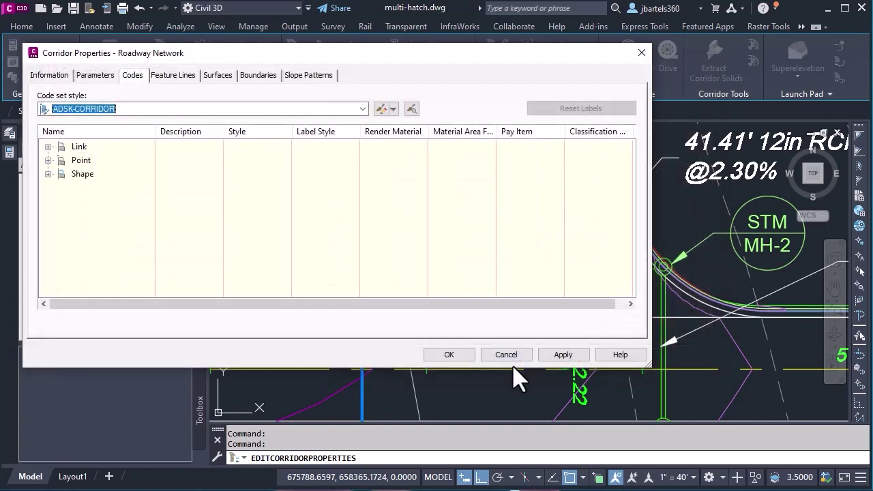
{"action": "left_click", "coordinate": [464, 361]}
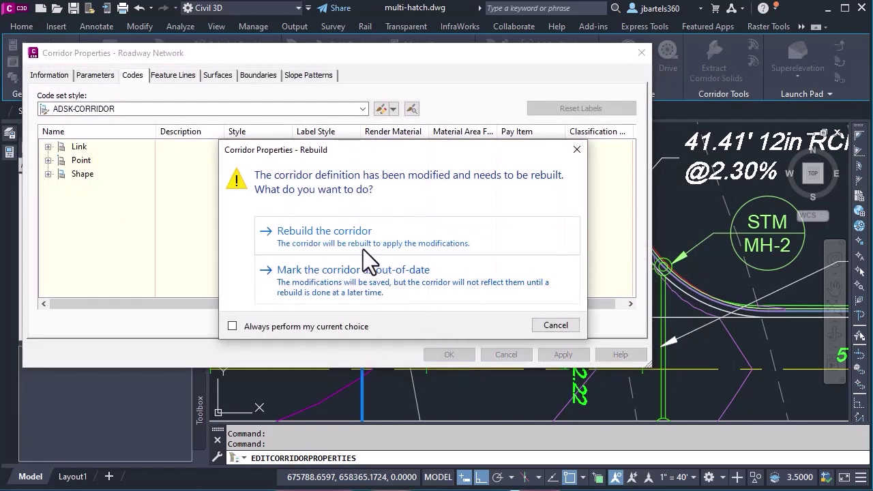
{"action": "left_click", "coordinate": [352, 232]}
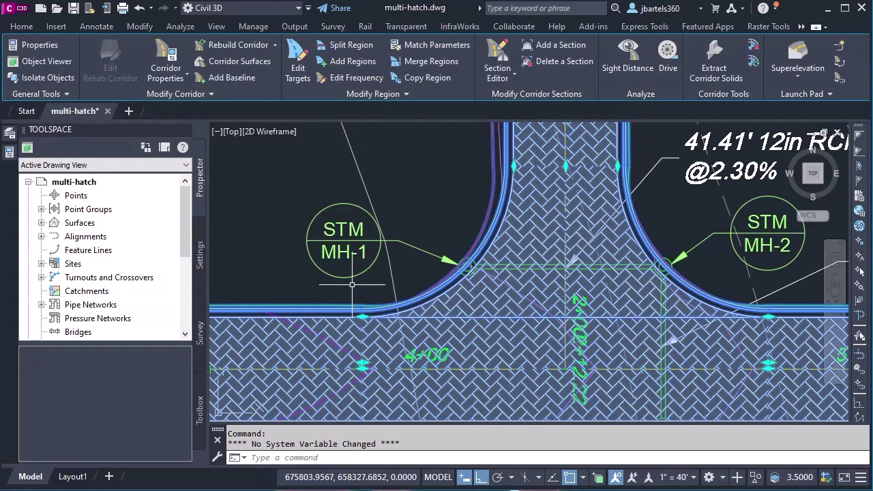
Clear the selection and regenerate with REA to show the herringbone over the olive fill
{"action": "scroll", "coordinate": [352, 285], "scroll_direction": "up", "scroll_amount": 5}
{"action": "key", "text": "Escape"}
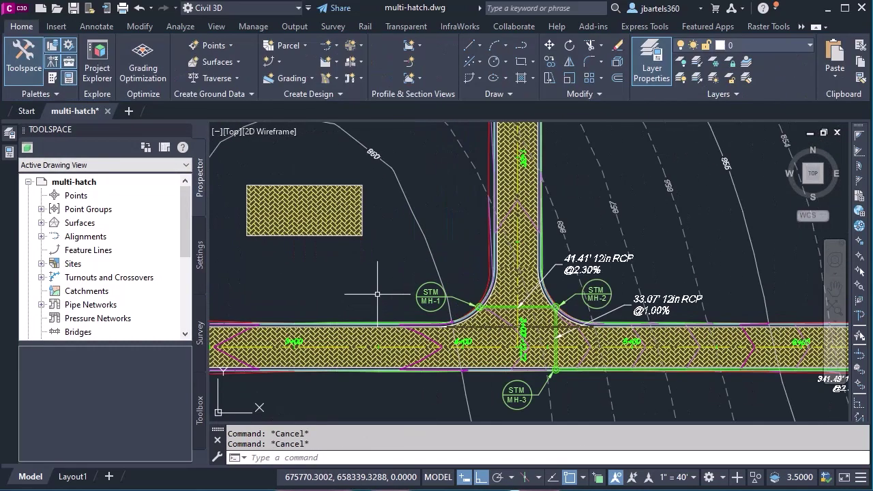
{"action": "type", "text": "REA"}
{"action": "key", "text": "Return"}
{"action": "mouse_move", "coordinate": [377, 294]}
{"action": "middle_mouse_down"}
{"action": "mouse_move", "coordinate": [384, 298]}
{"action": "mouse_move", "coordinate": [384, 264]}
{"action": "middle_mouse_up"}
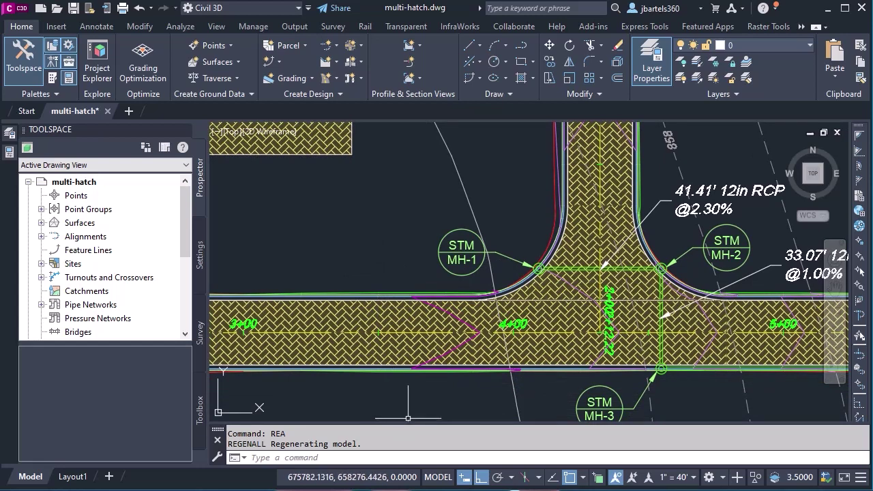